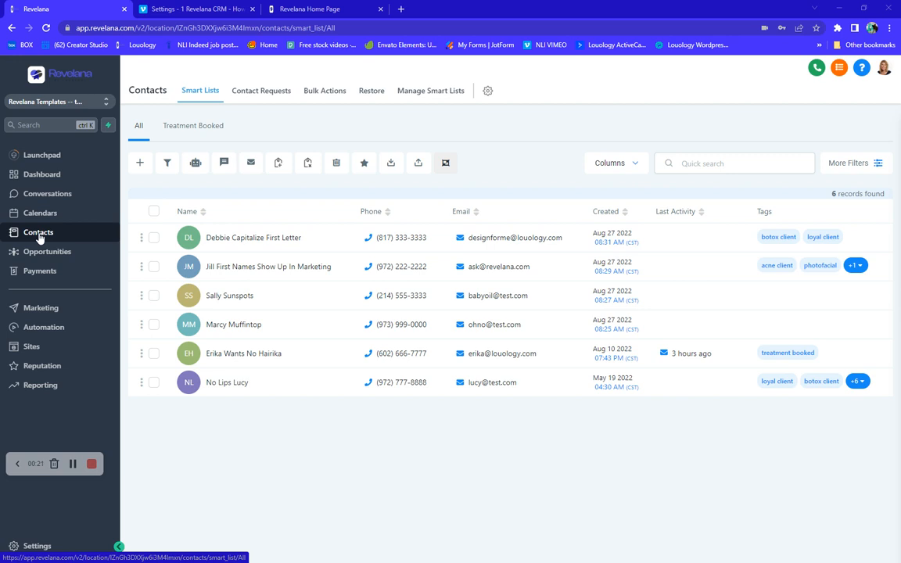
Switch to the Revelana website and open its log-in page.
left_click(303, 9)
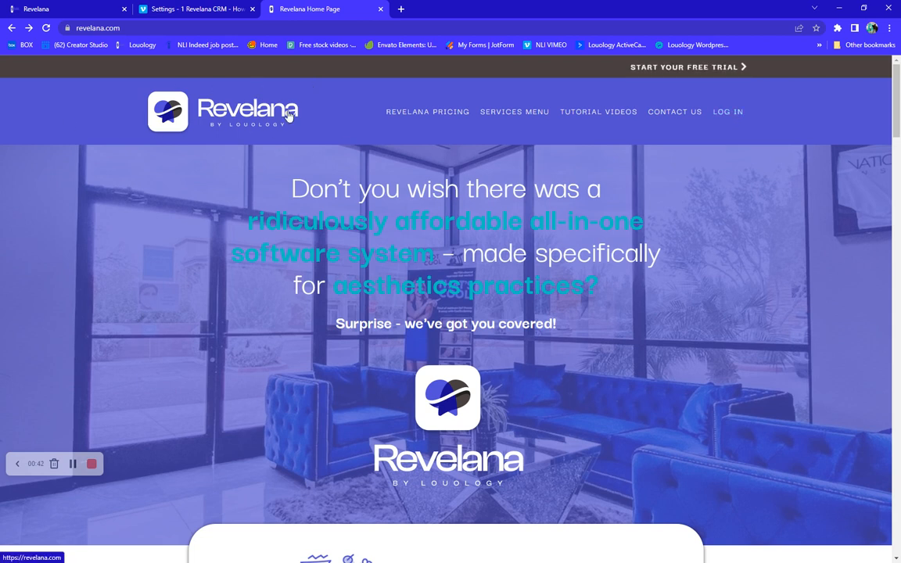
left_click(724, 113)
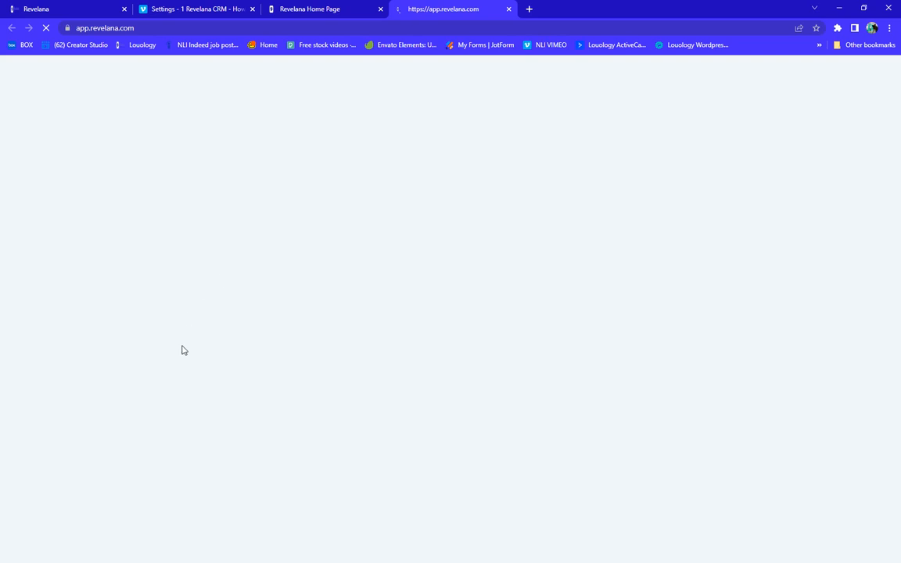
Return to the CRM account, view the Dashboard, and open the Contacts list.
left_click(64, 11)
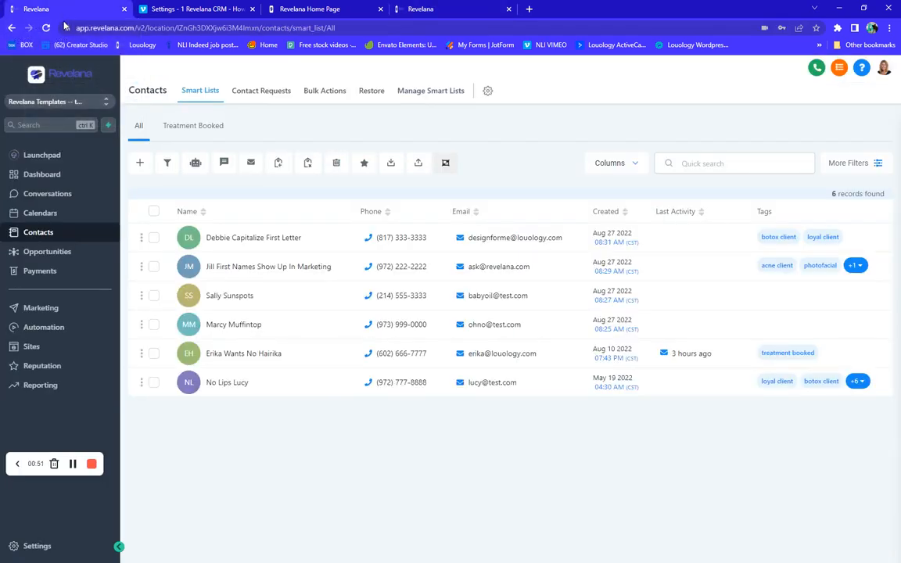
left_click(36, 178)
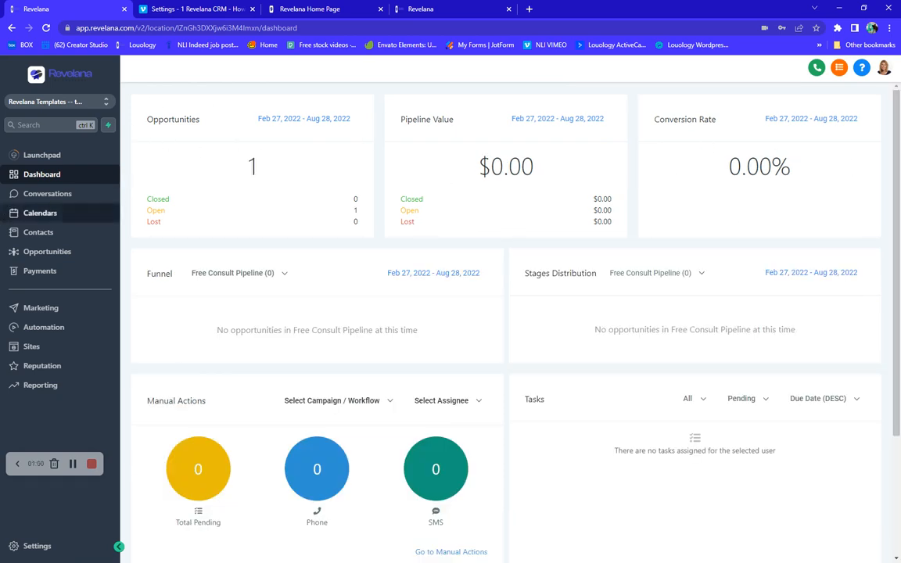
left_click(37, 239)
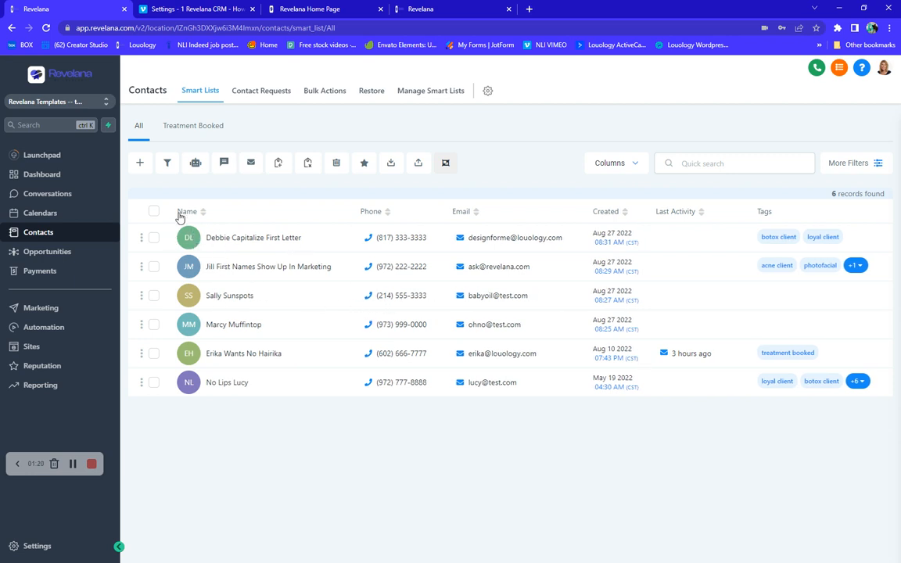
Select all contacts in the smart list and clear the selection again.
left_click(155, 212)
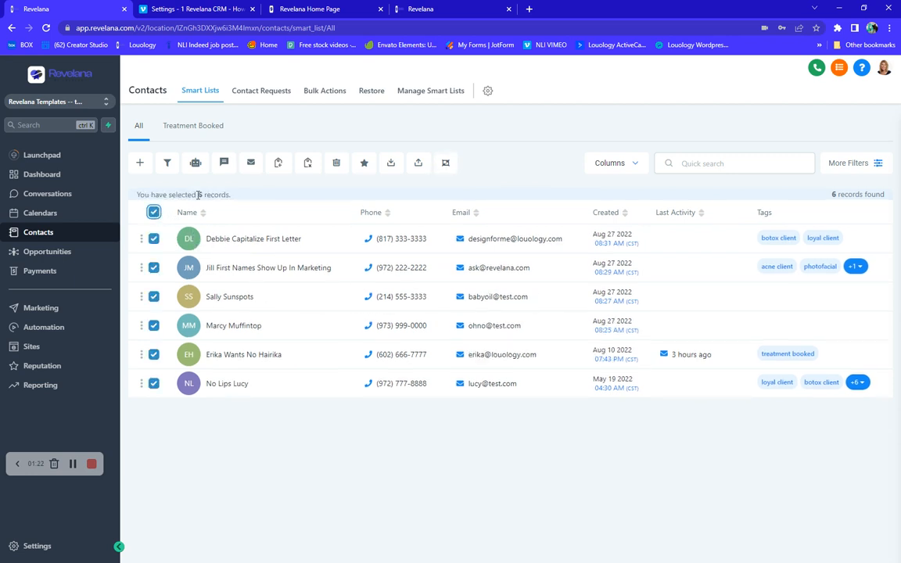
left_click(154, 212)
left_click(154, 213)
left_click(154, 213)
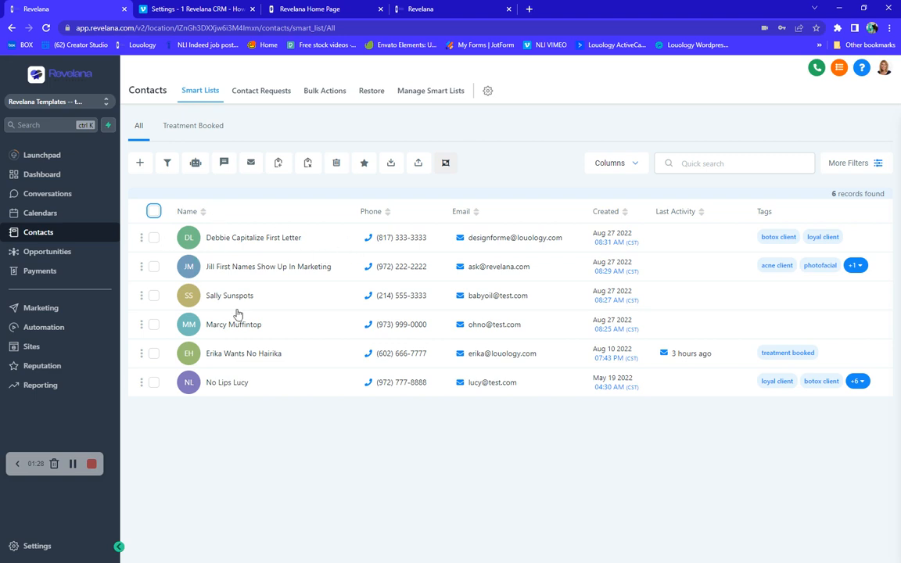
Start a new contact and fill in the contact's first name from the saved suggestions.
left_click(139, 165)
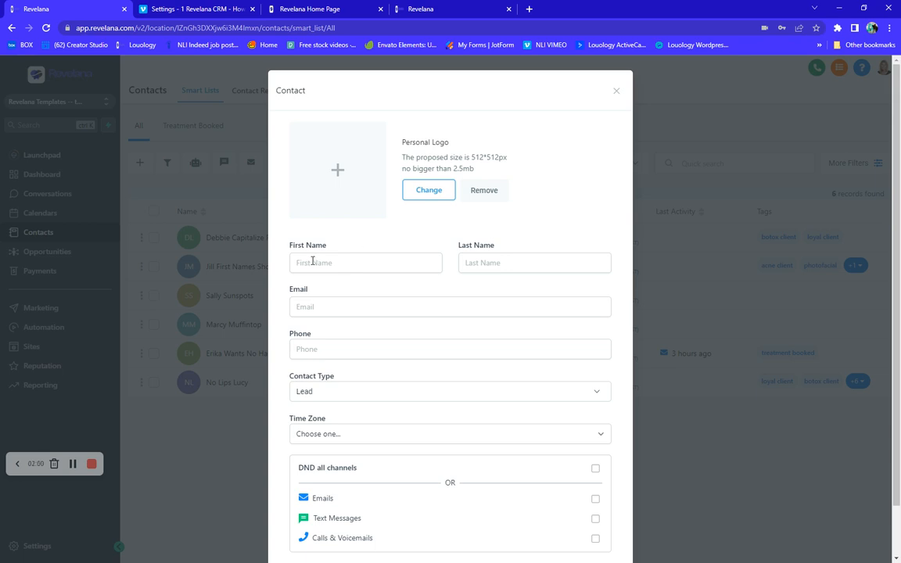
scroll(313, 261, "down", 2)
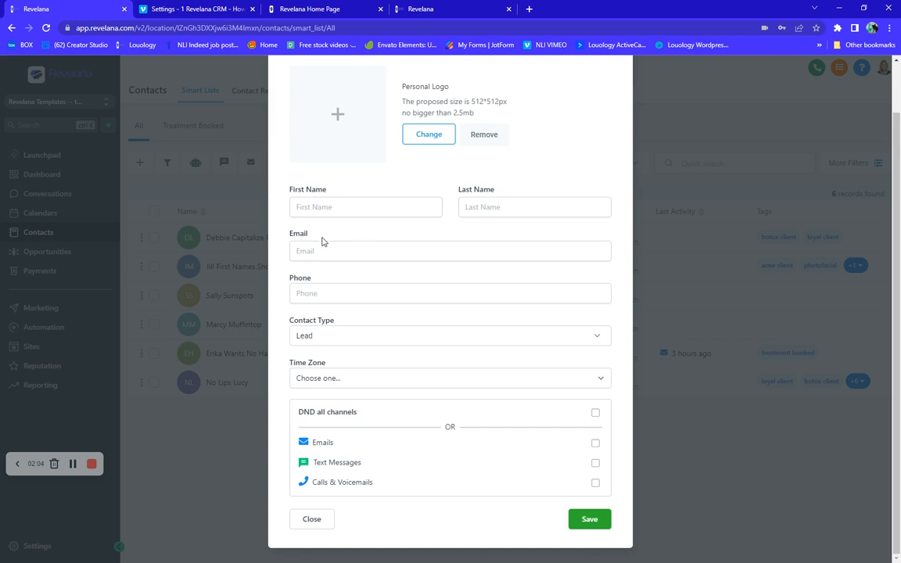
left_click(307, 209)
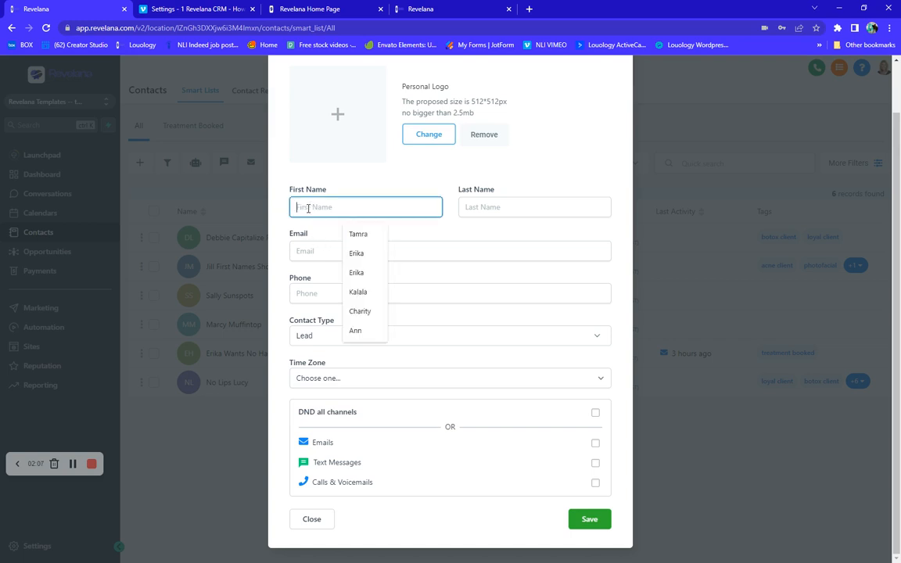
left_click(356, 234)
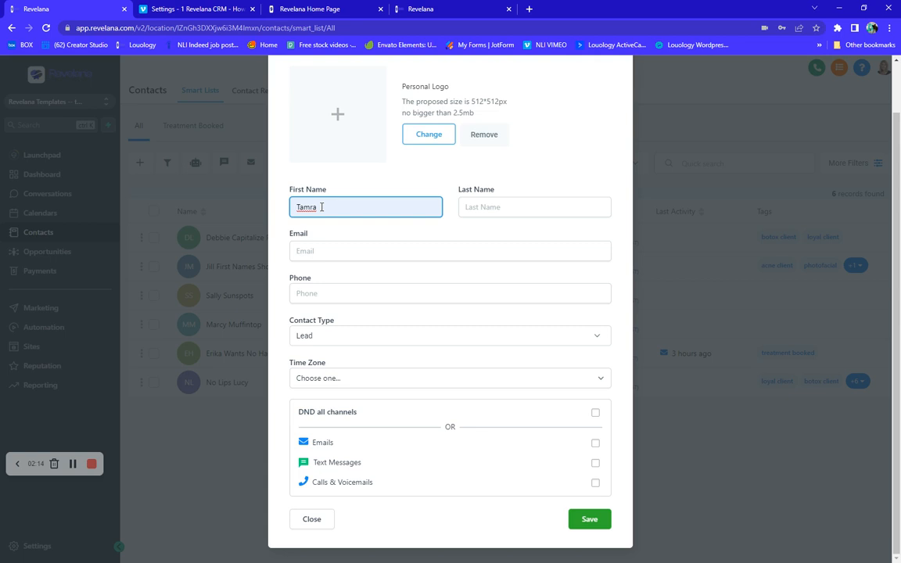
left_click_drag(321, 207, 296, 208)
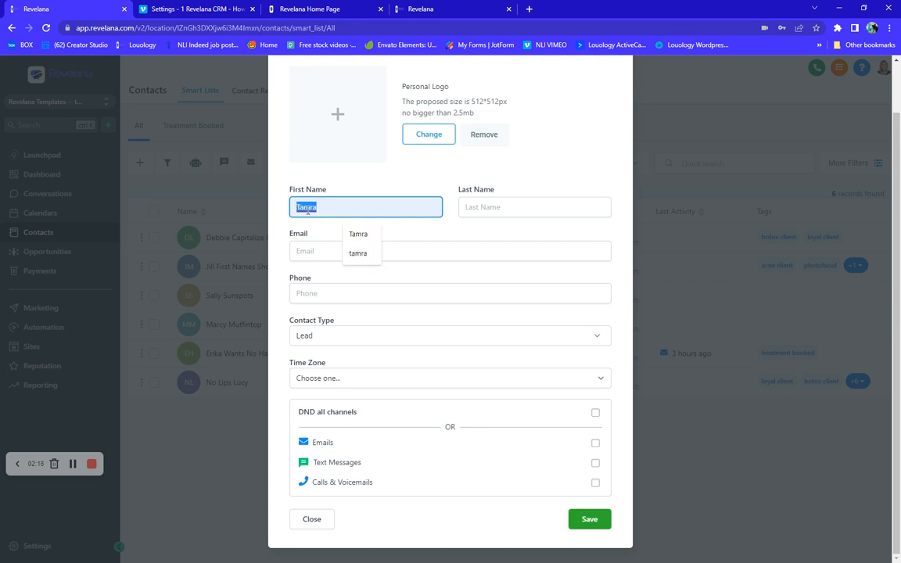
left_click(324, 205)
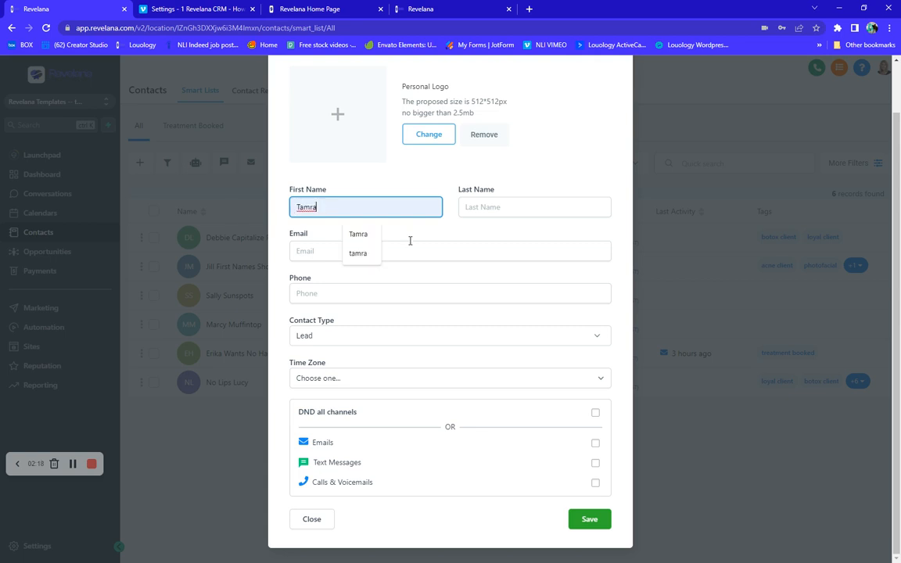
left_click(359, 235)
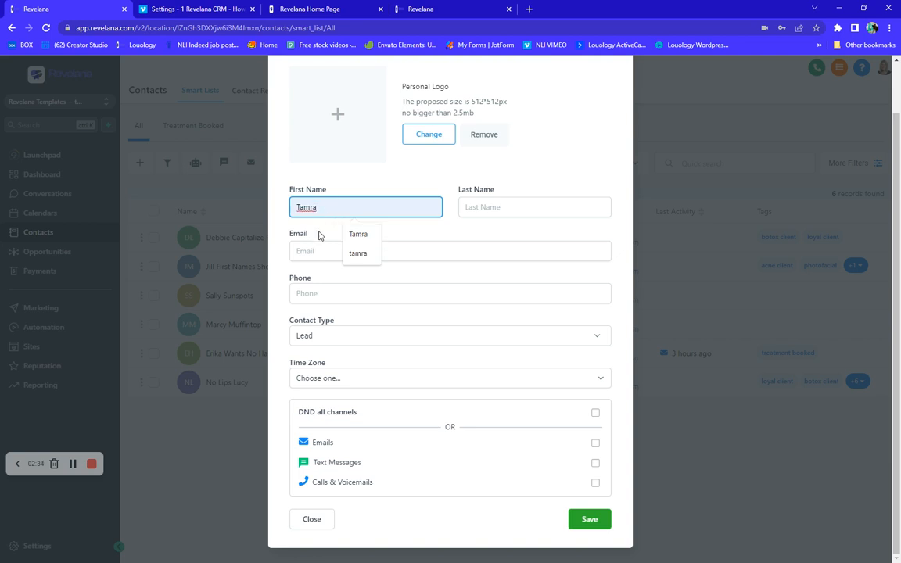
Review the new contact's email, phone and type fields, set Text Messages to DND, and close the form without saving.
left_click(320, 293)
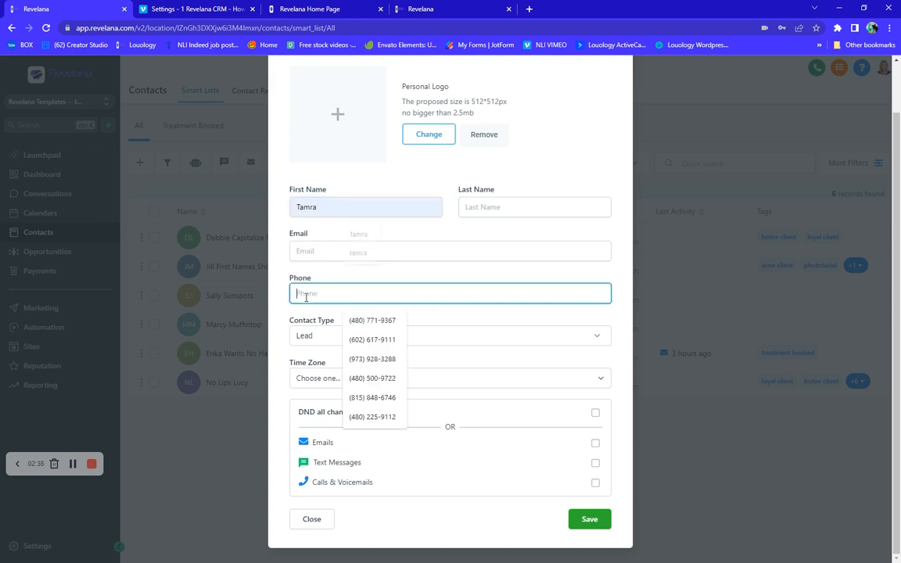
left_click(335, 251)
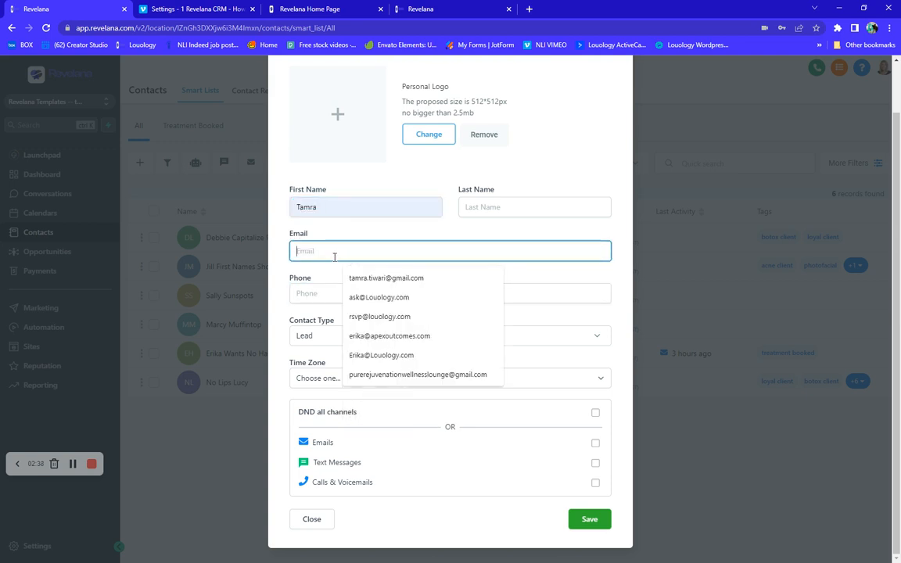
left_click(304, 336)
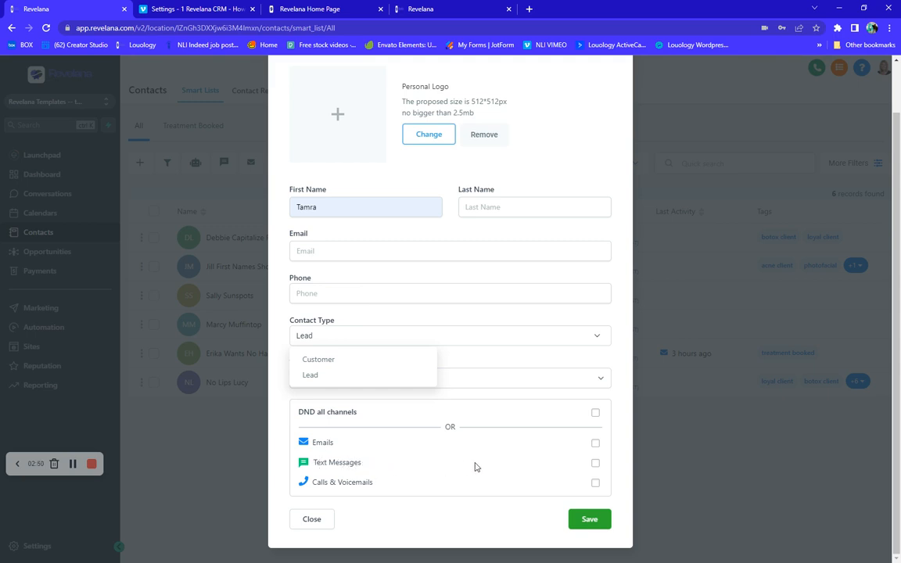
left_click(596, 464)
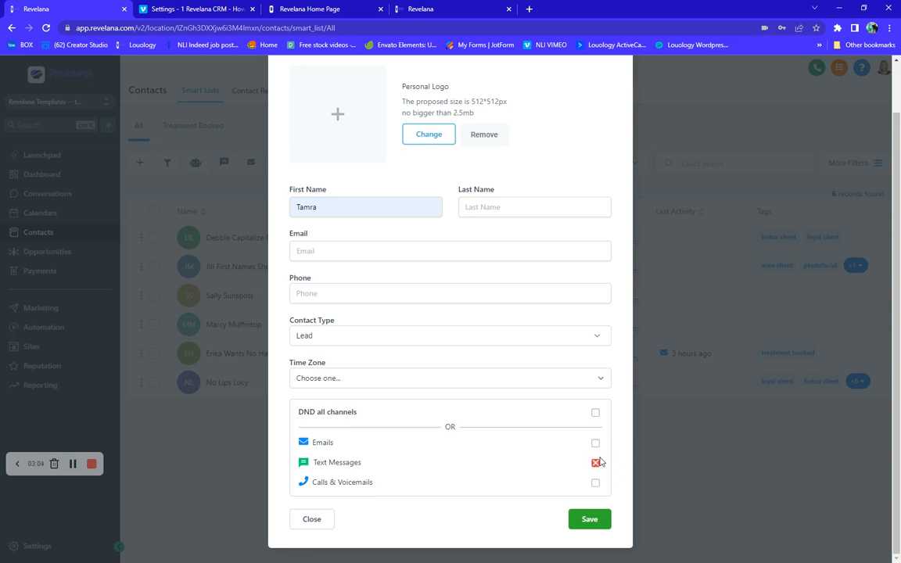
left_click(320, 294)
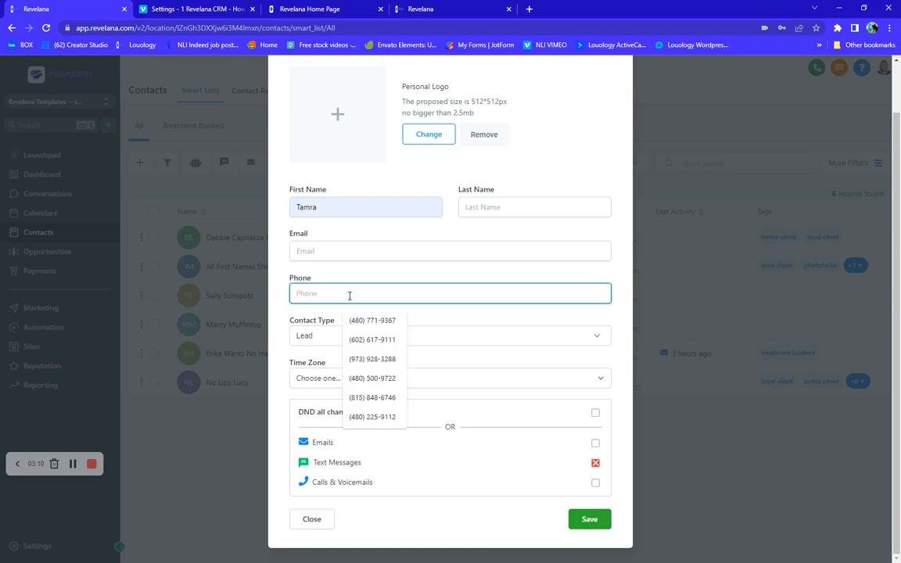
left_click(438, 267)
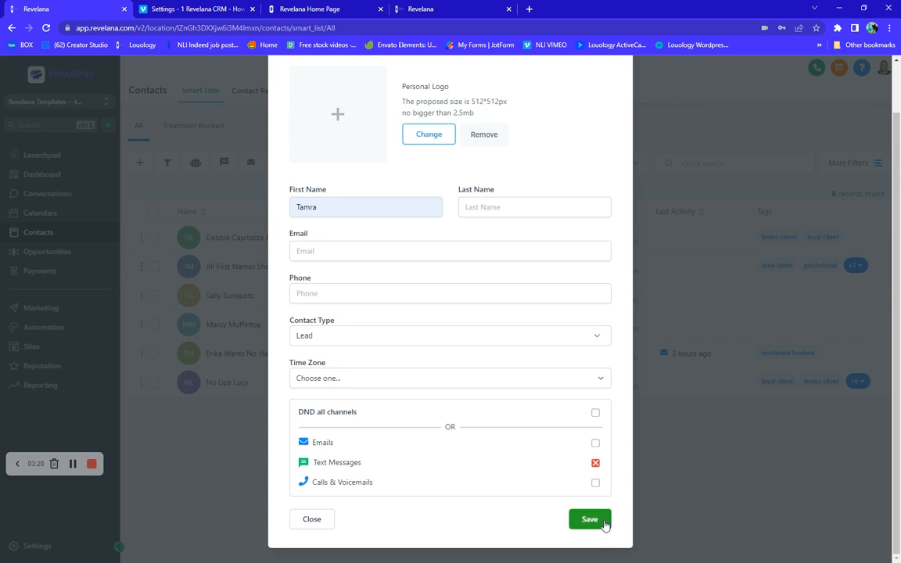
left_click(314, 523)
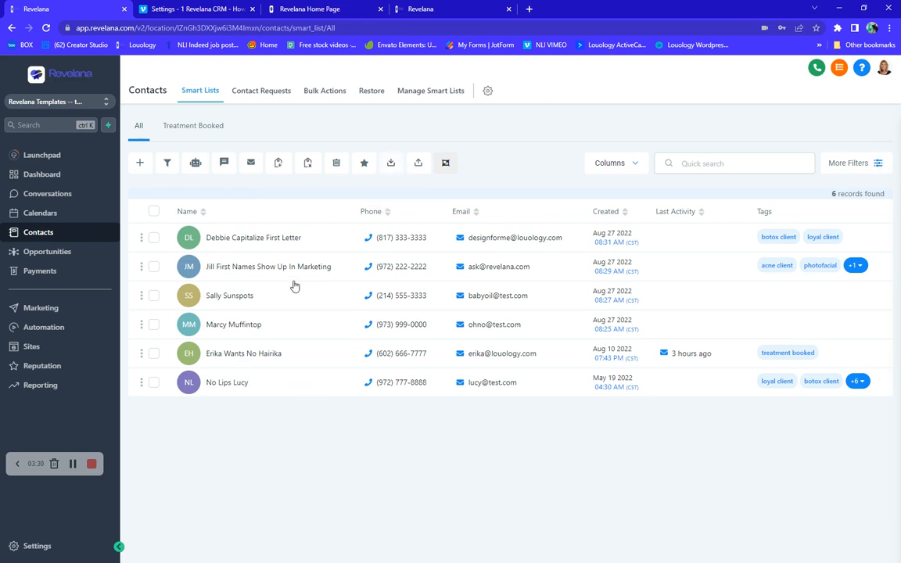
Select all contacts in the smart list.
left_click(153, 212)
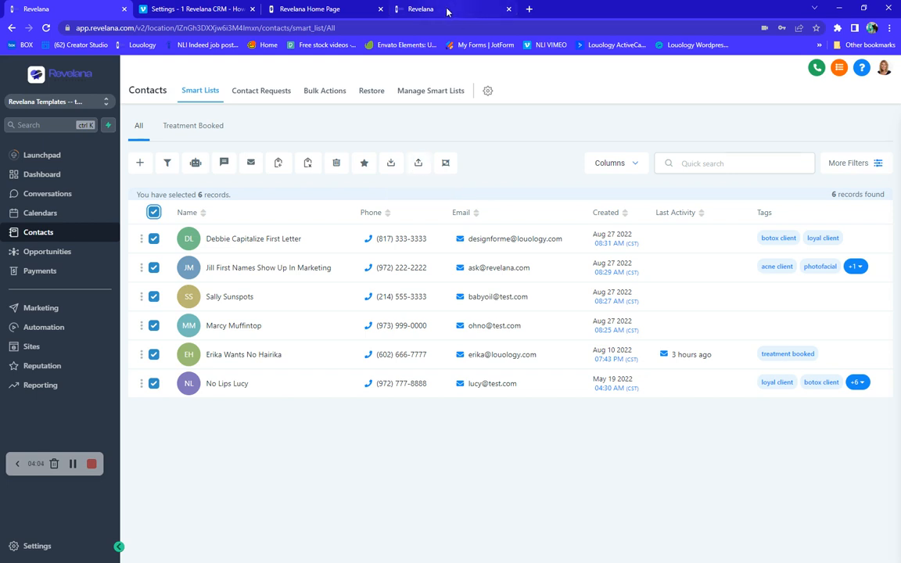
Switch to the Revelana website and examine the full service, branding and email setup offers on its Services Menu page.
left_click(309, 7)
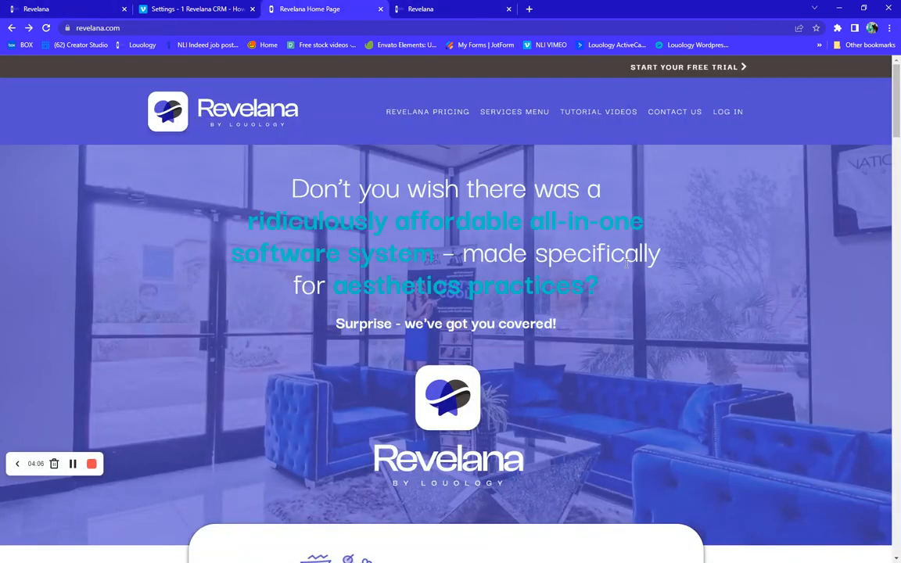
left_click(516, 113)
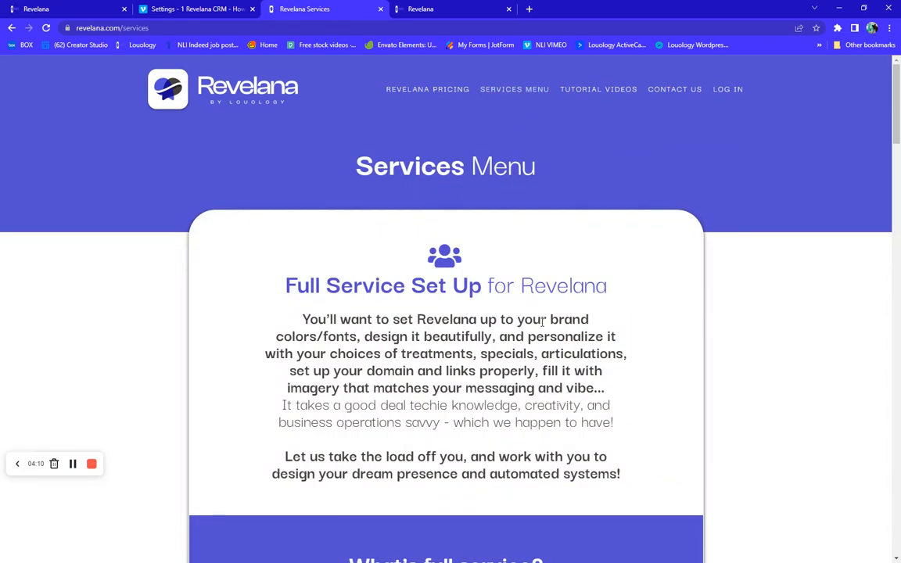
scroll(543, 322, "down", 10)
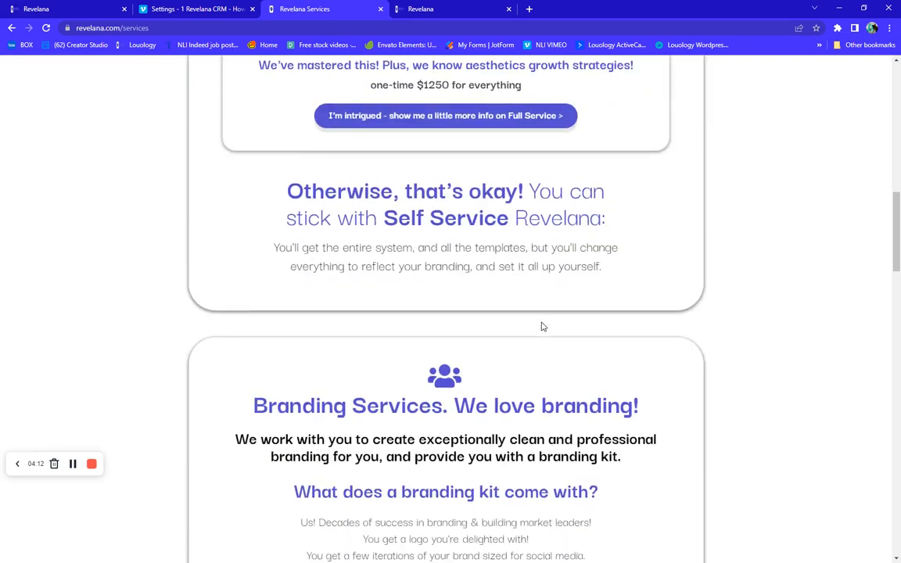
scroll(543, 327, "down", 9)
scroll(542, 322, "down", 8)
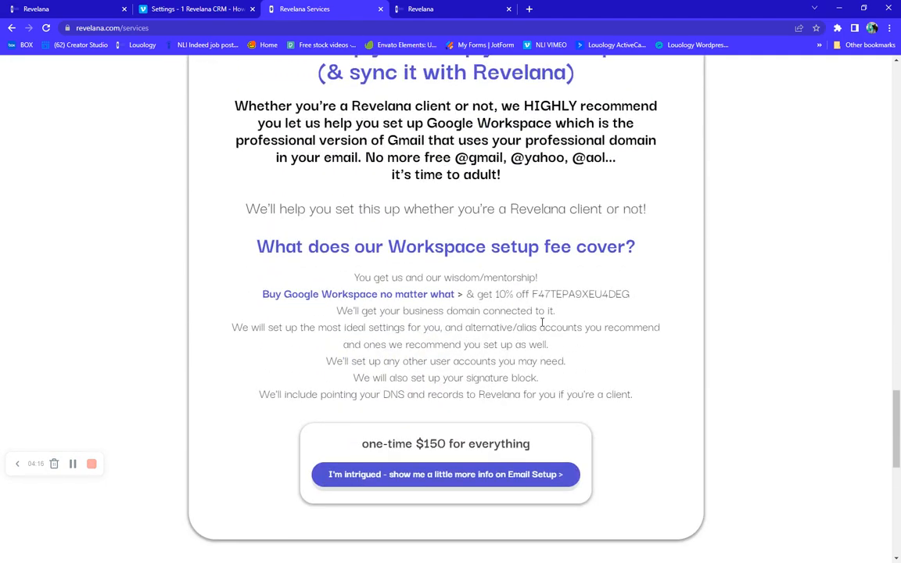
scroll(542, 322, "down", 8)
scroll(555, 333, "up", 6)
scroll(555, 332, "up", 15)
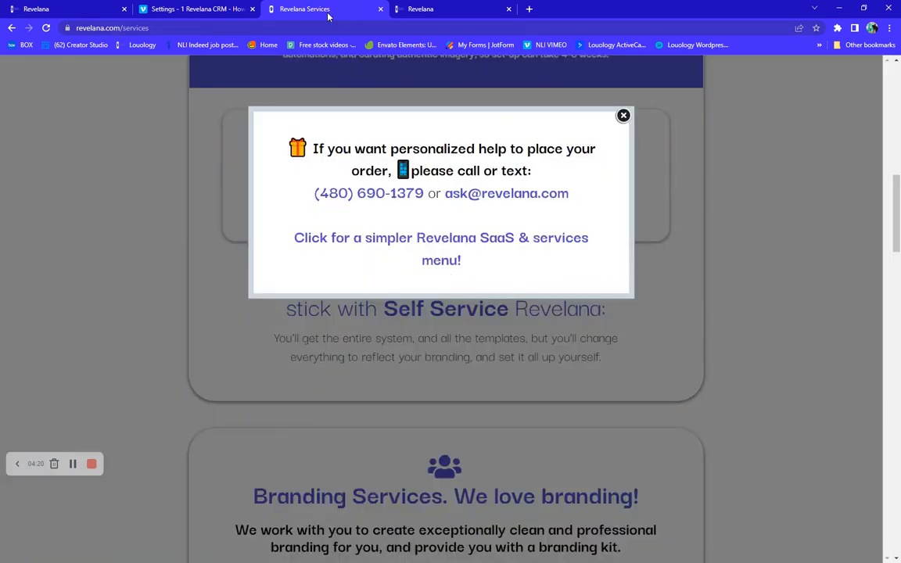
Return to the CRM contacts list, view the upload stage of the CSV contact import, and cancel the import.
left_click(36, 8)
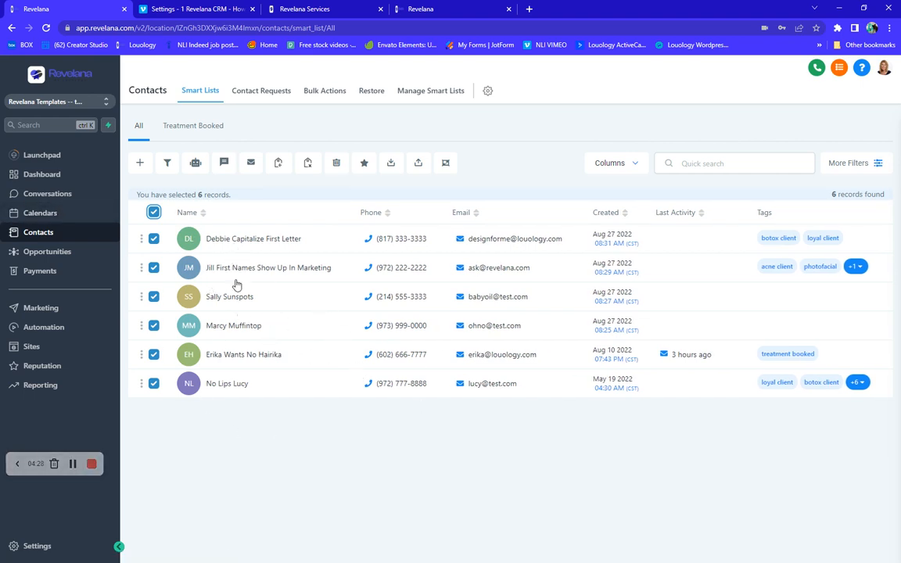
left_click(418, 165)
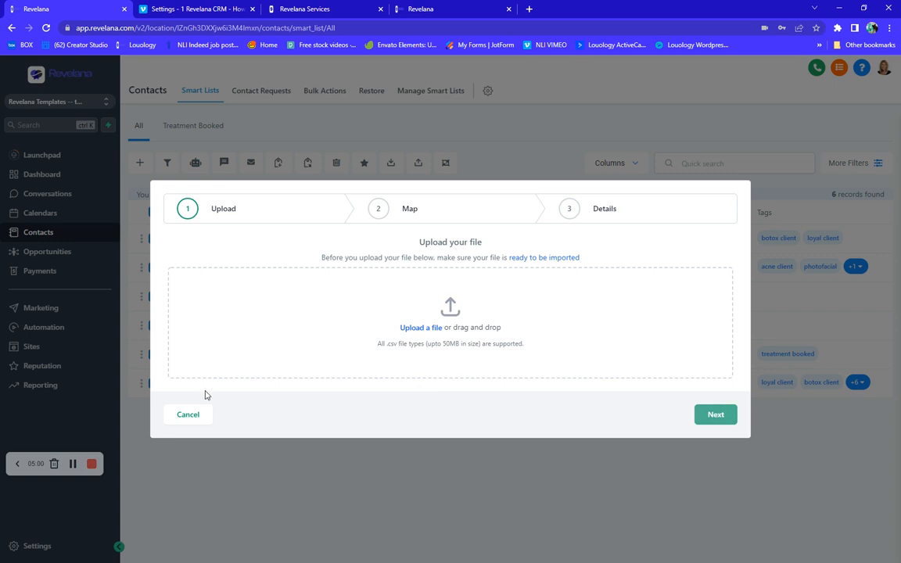
left_click(187, 415)
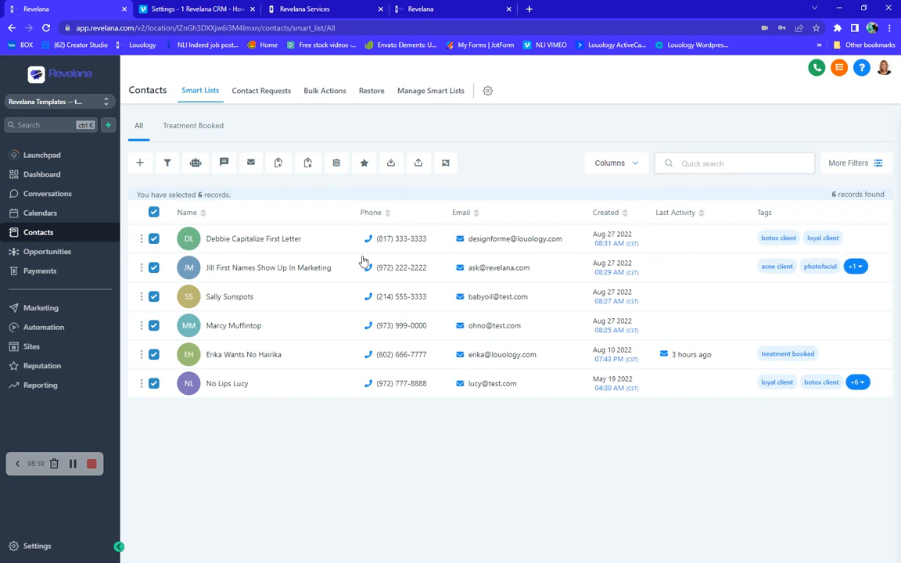
Open the third contact's record and examine its contact details, including the tags, contact type and DND settings.
left_click(235, 298)
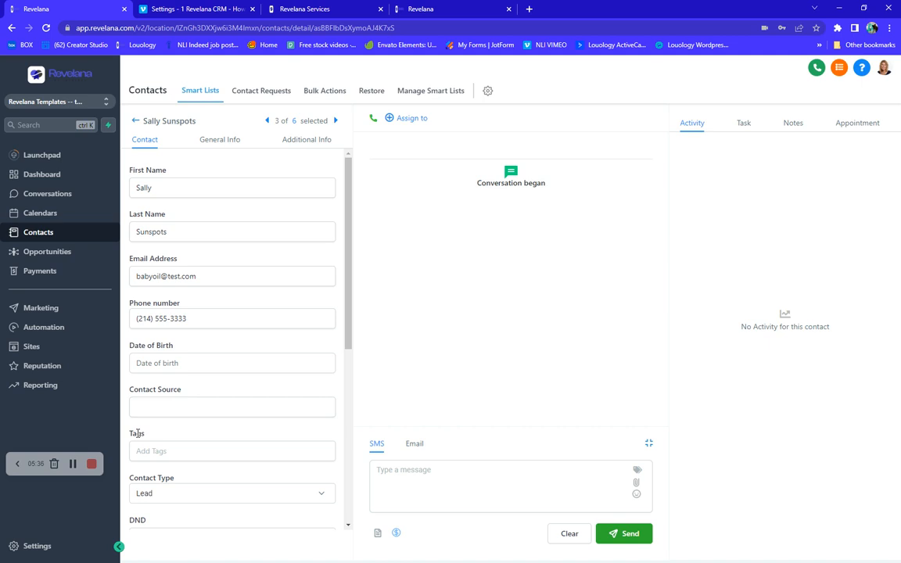
scroll(205, 452, "down", 3)
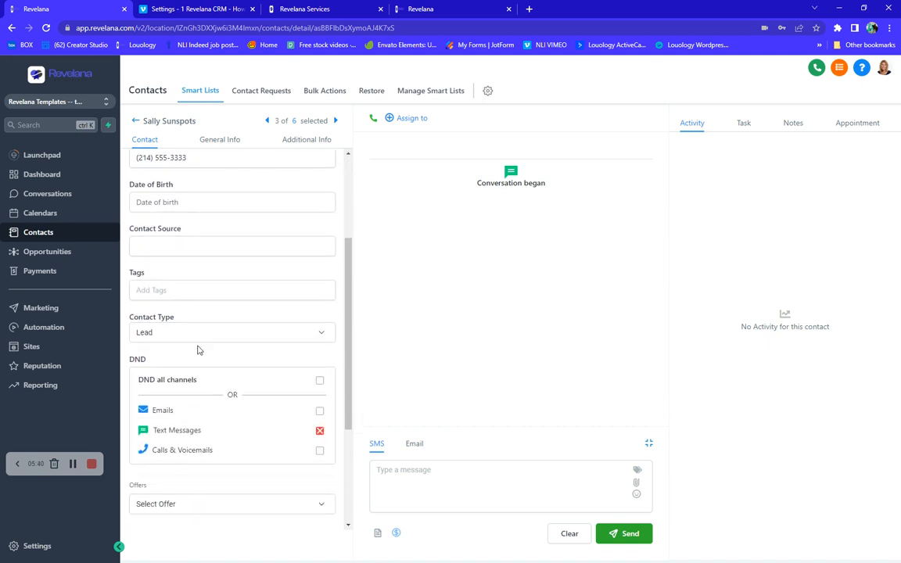
scroll(198, 350, "up", 3)
scroll(198, 350, "down", 2)
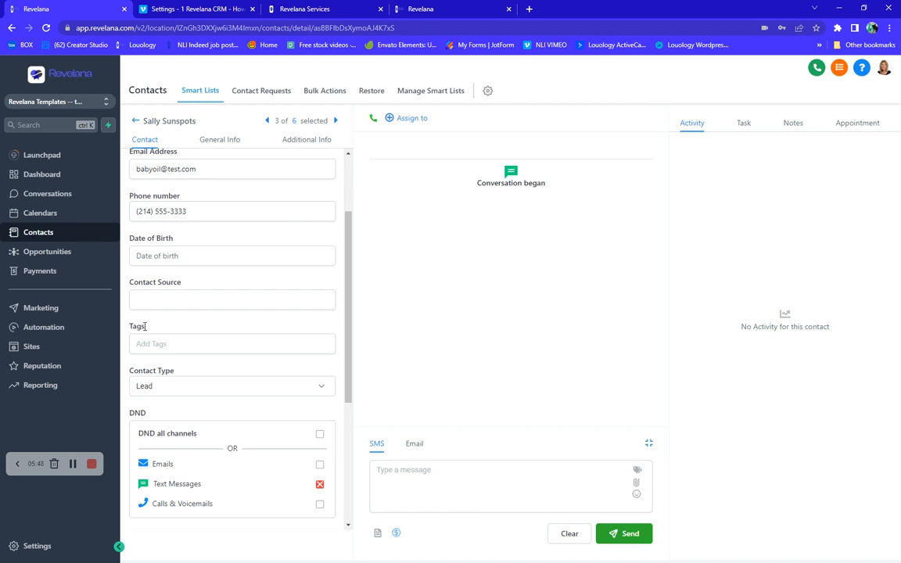
left_click_drag(142, 326, 131, 330)
Examine the contact's General Info address fields, including state and postal code, and open the Additional Info section.
left_click(222, 141)
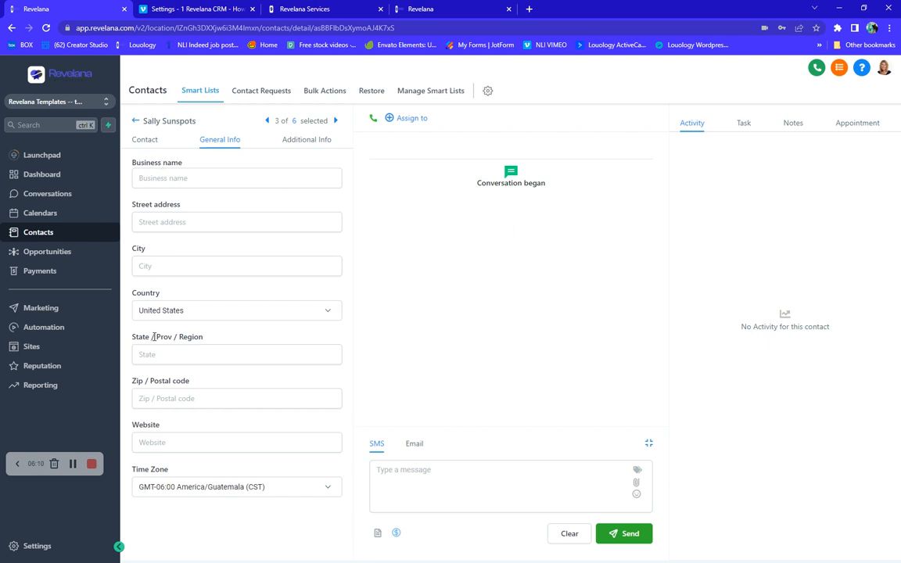
left_click_drag(153, 337, 206, 338)
double_click(140, 381)
double_click(141, 337)
left_click(307, 142)
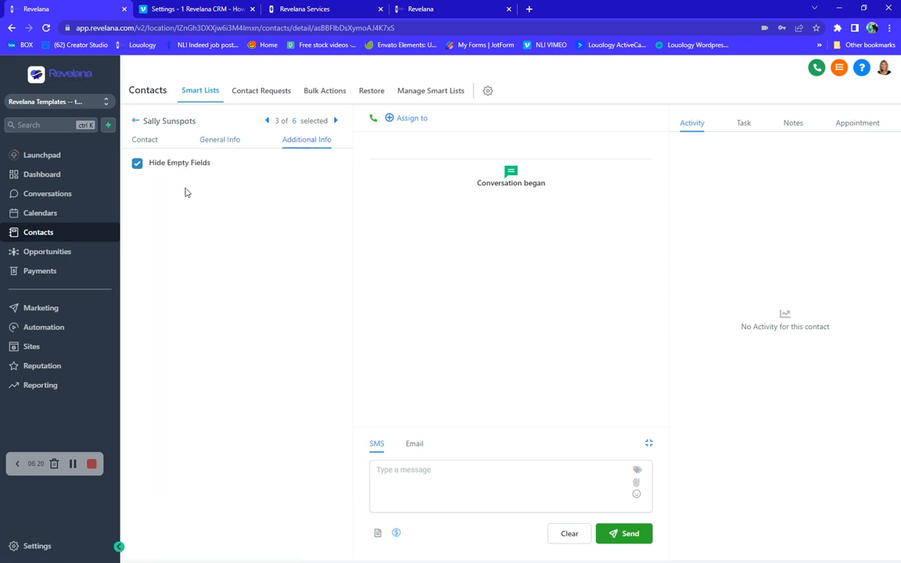
Toggle Hide Empty Fields in Additional Info, and return to the Contact section to review the first name and phone number.
left_click(138, 164)
left_click(144, 142)
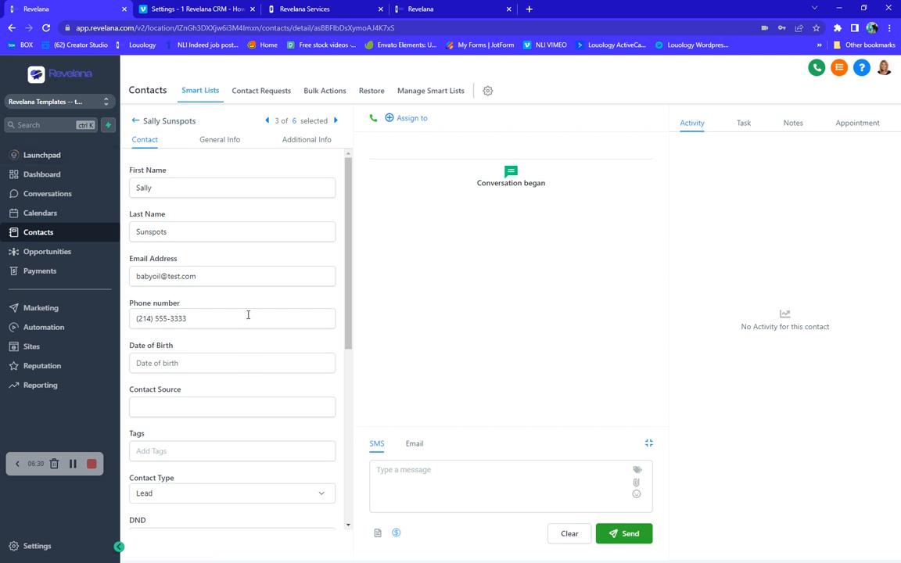
left_click_drag(155, 188, 131, 190)
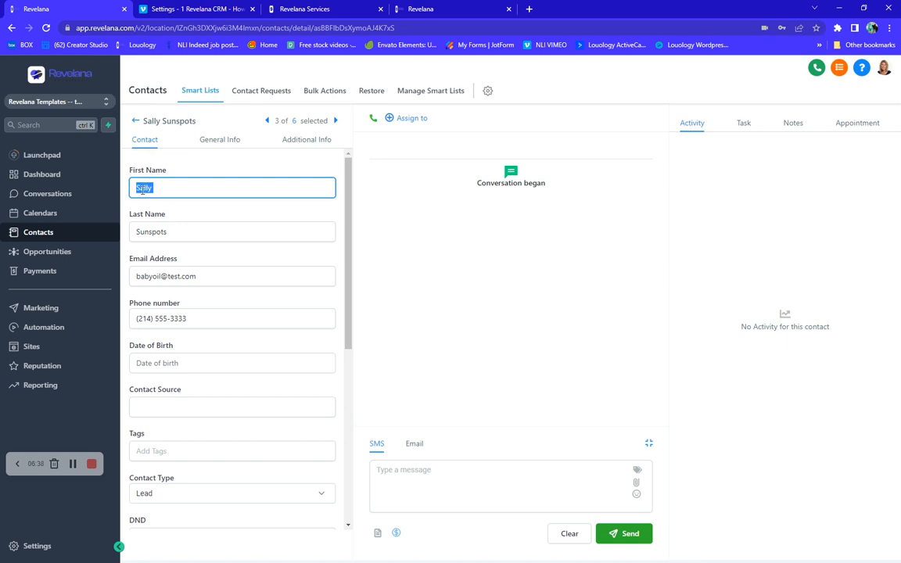
left_click(141, 190)
left_click_drag(138, 317, 195, 318)
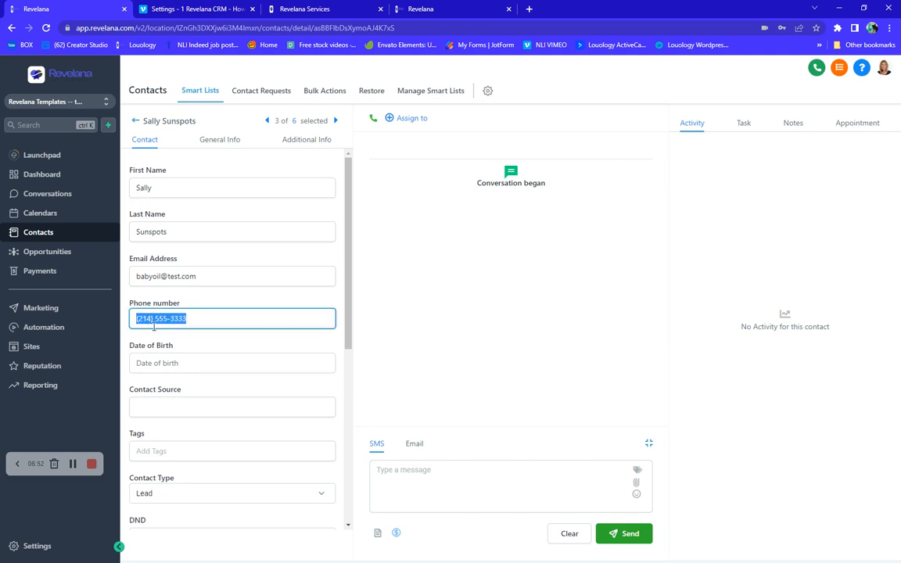
left_click(199, 320)
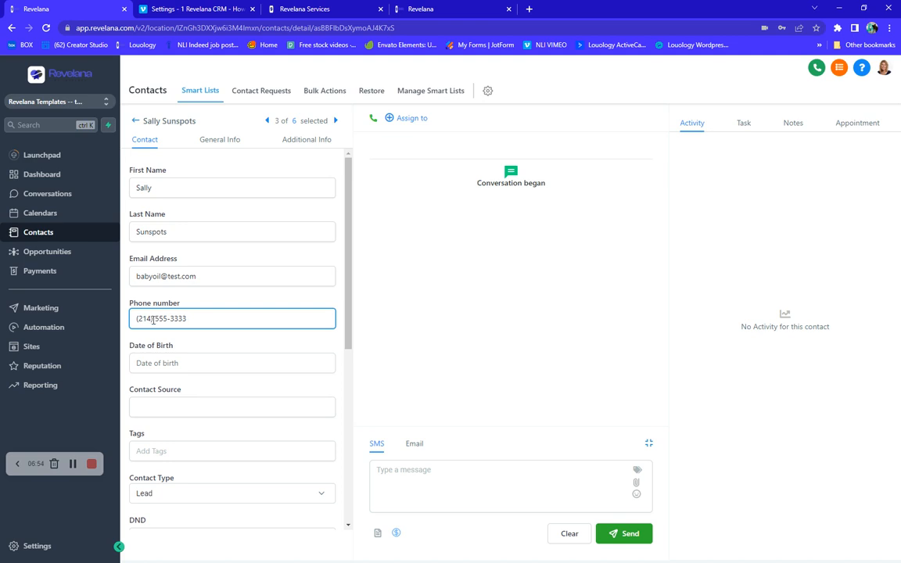
Fill in the contact's date of birth by picking the year, month and day.
left_click(186, 362)
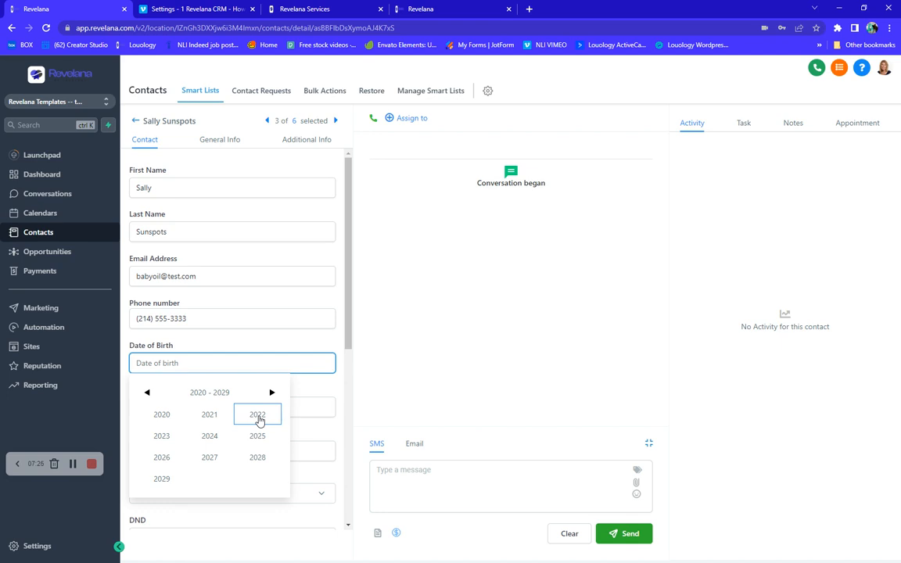
left_click(258, 415)
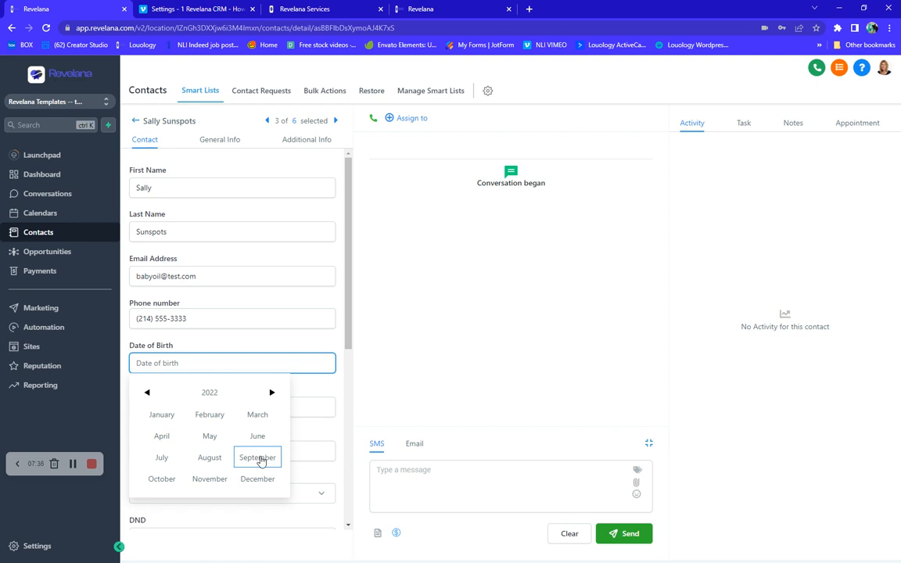
left_click(260, 460)
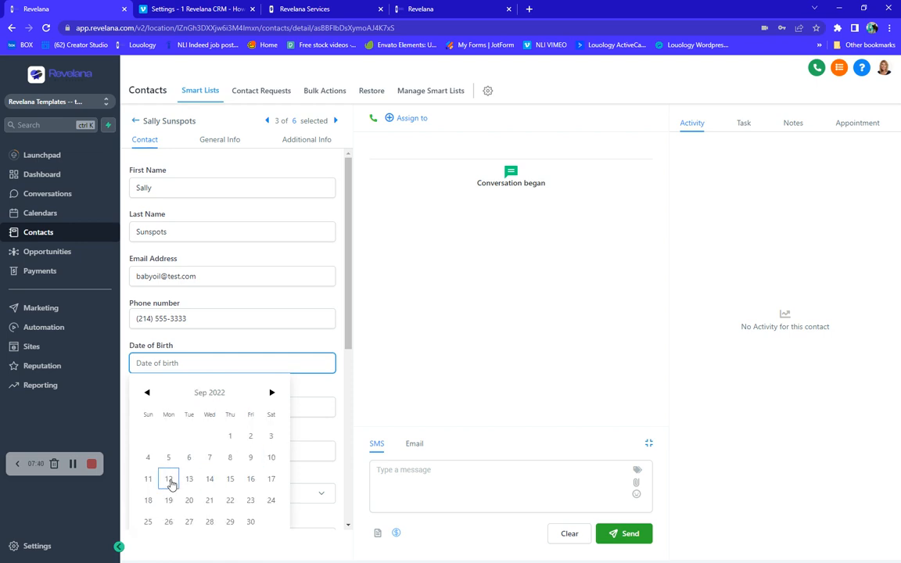
left_click(169, 481)
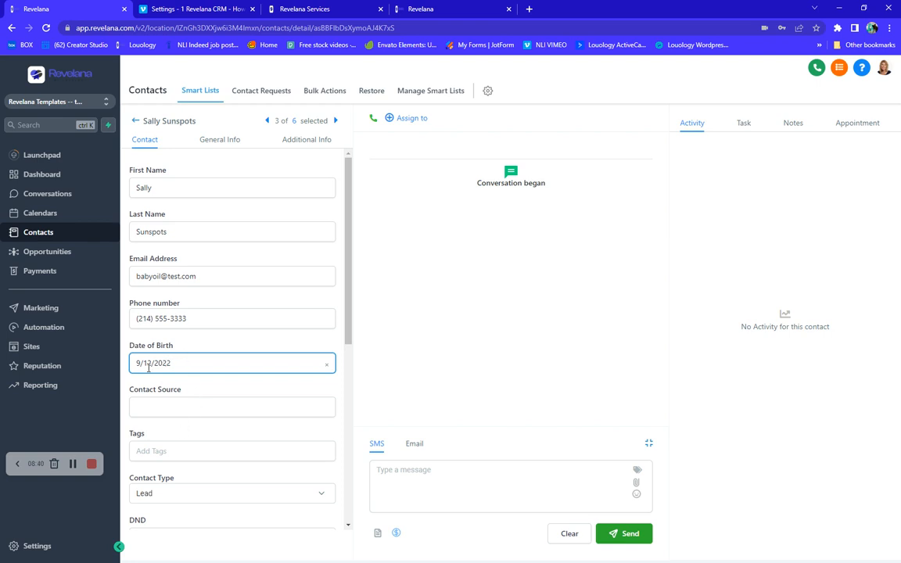
Examine the contact's tags, contact type, DND settings, offers, campaigns and opportunities.
scroll(180, 388, "down", 1)
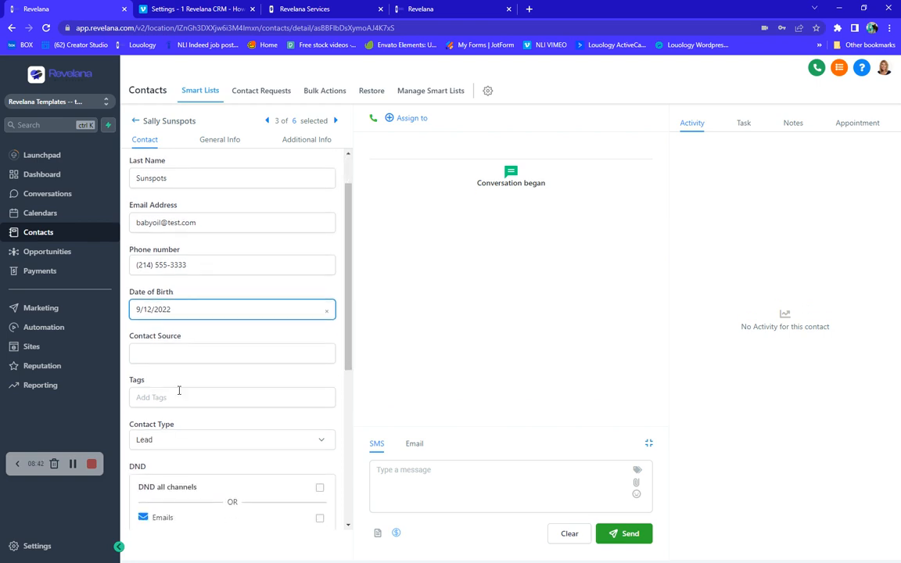
left_click(161, 400)
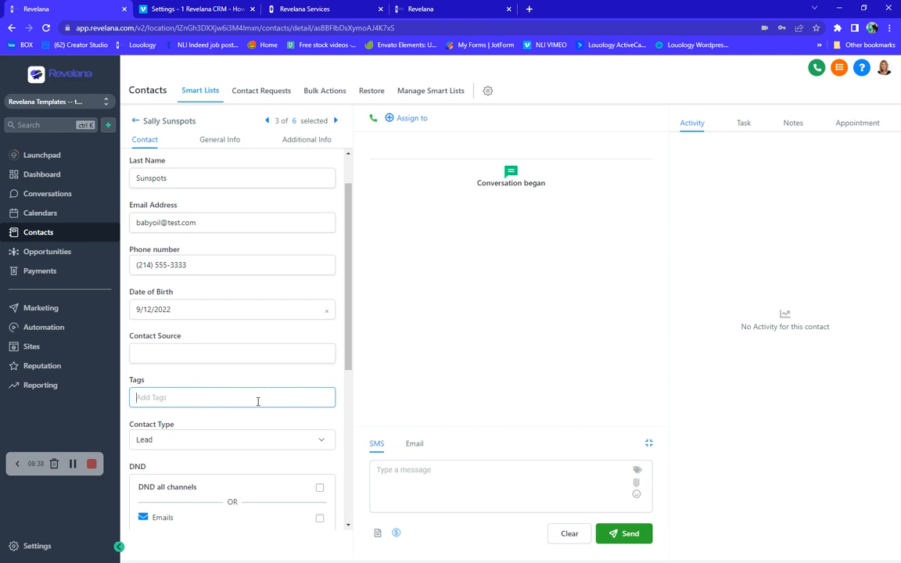
scroll(260, 400, "down", 3)
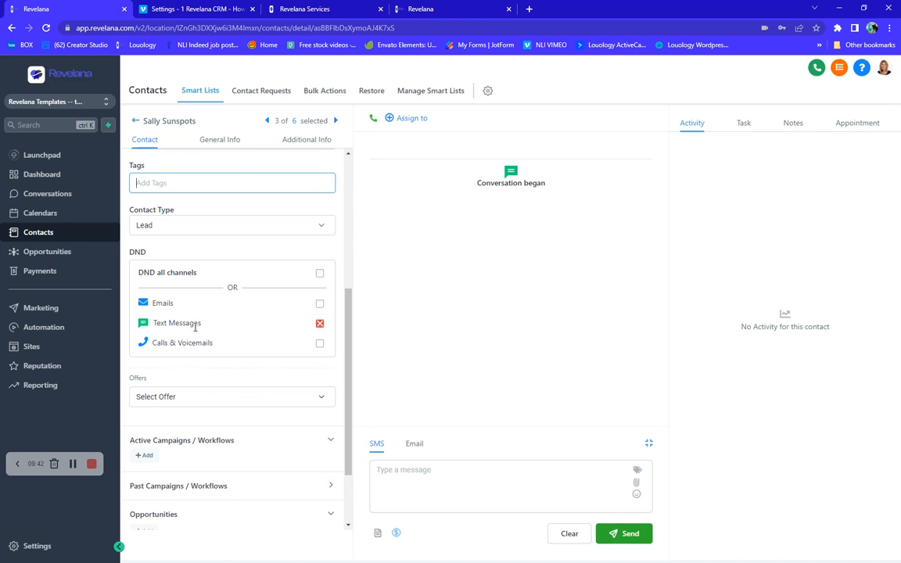
scroll(233, 335, "up", 4)
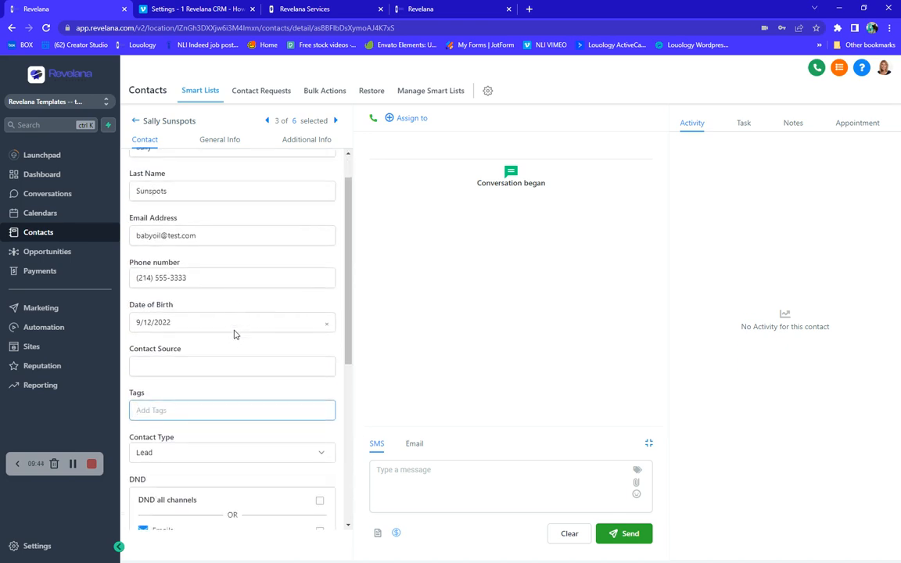
scroll(233, 334, "down", 5)
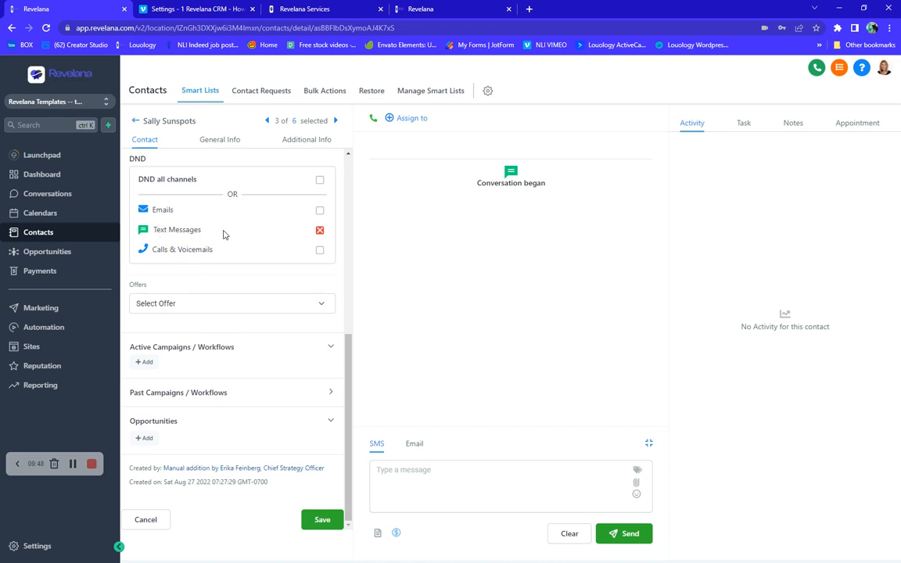
scroll(222, 232, "up", 5)
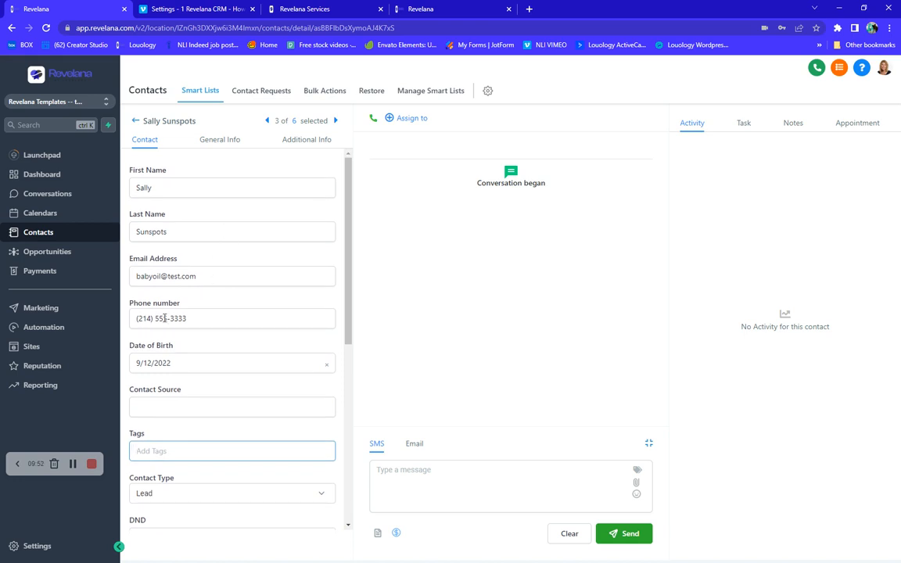
Clear the Text Messages DND setting and save the contact's details.
scroll(177, 317, "down", 5)
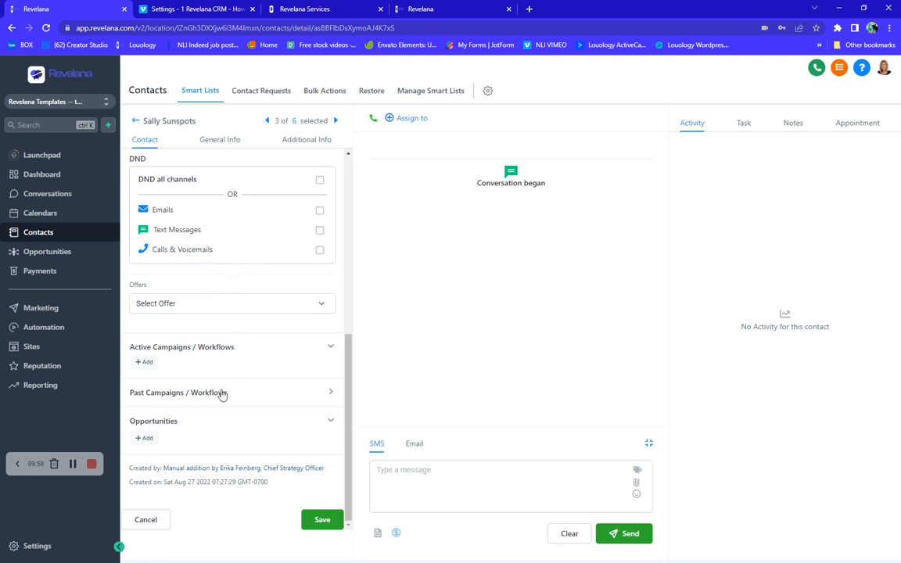
scroll(235, 328, "up", 2)
scroll(237, 334, "down", 2)
left_click(323, 521)
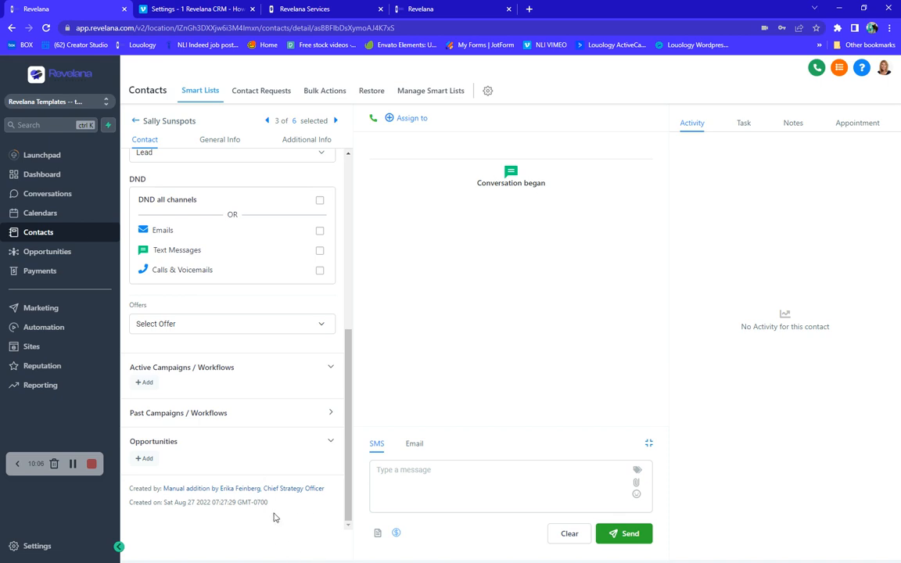
Set the contact's time zone in General Info to GMT-07:00 America/Phoenix (MST) and save the change.
scroll(253, 394, "up", 1)
scroll(253, 394, "up", 5)
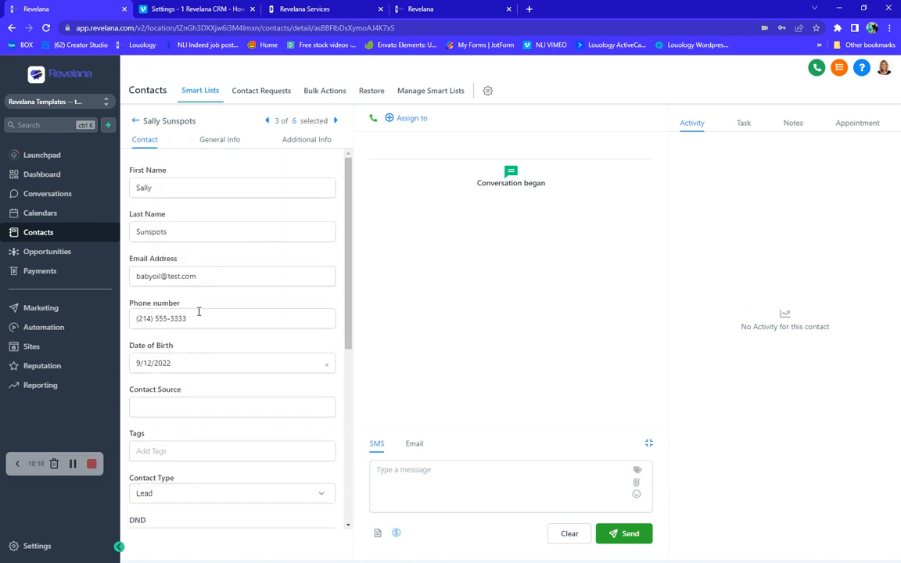
scroll(228, 407, "down", 5)
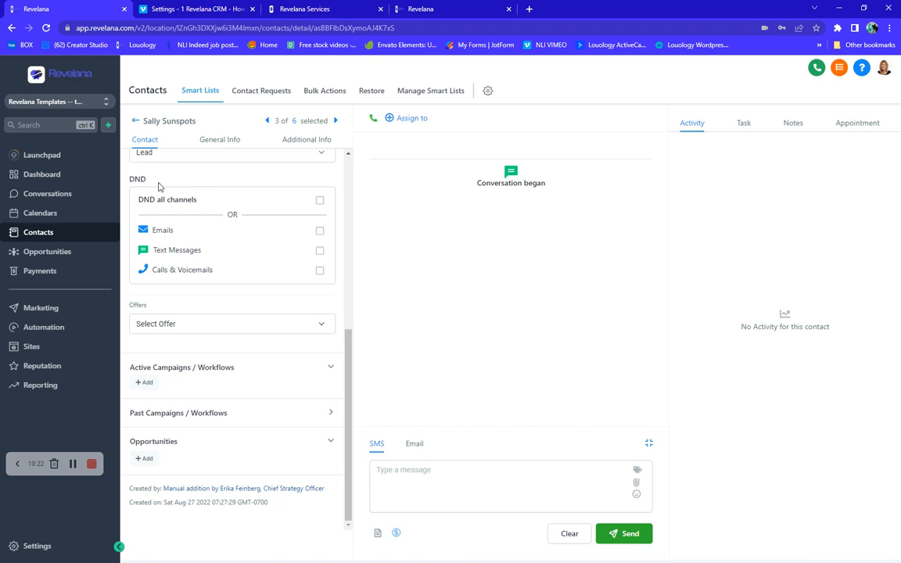
left_click(217, 147)
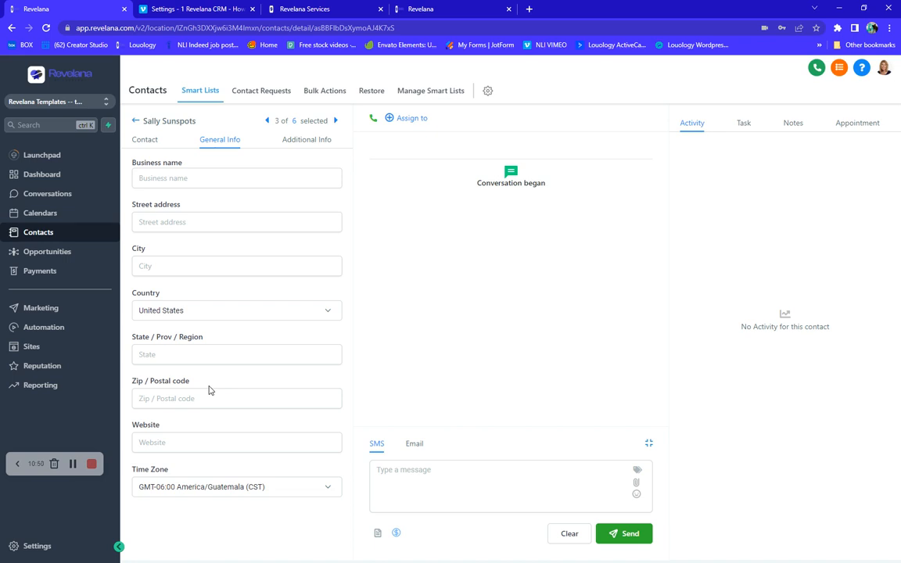
left_click(212, 491)
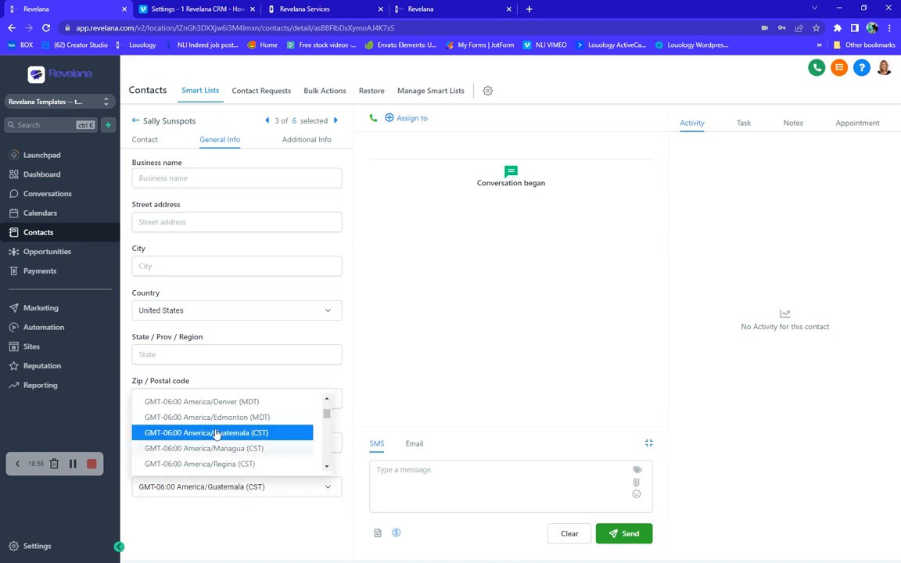
scroll(216, 435, "up", 3)
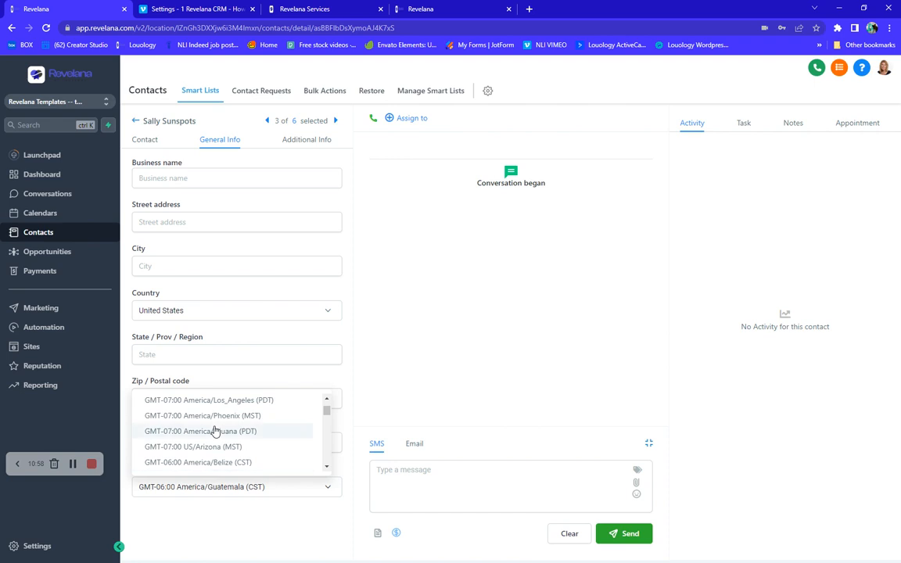
left_click(203, 419)
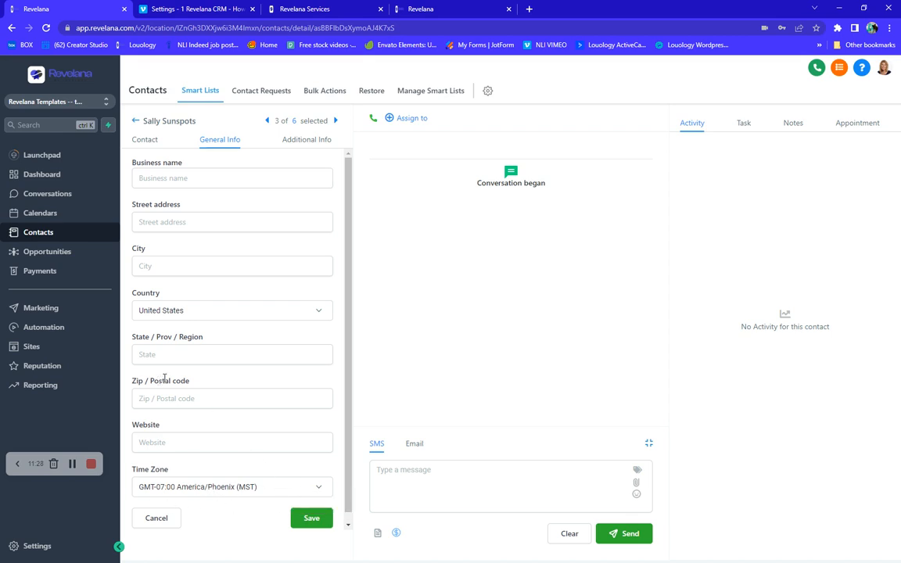
left_click(313, 521)
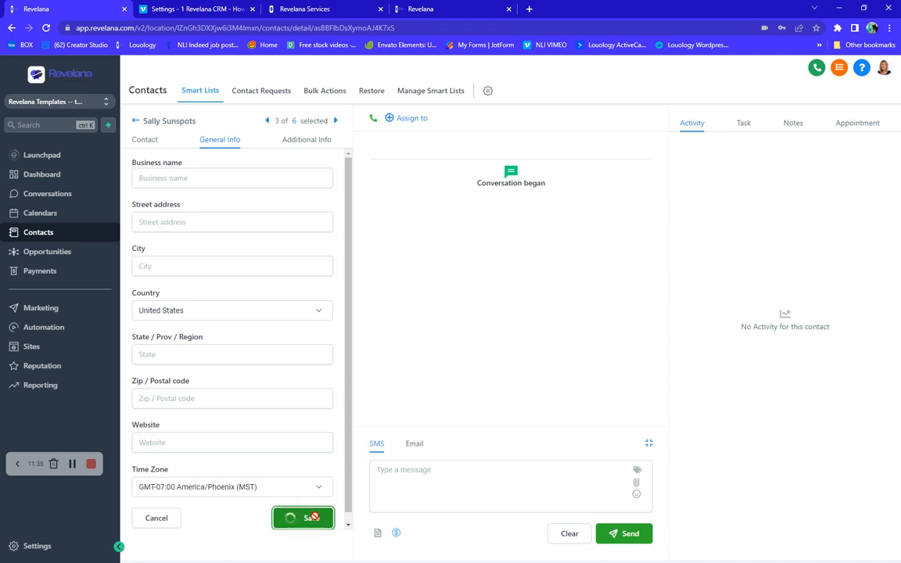